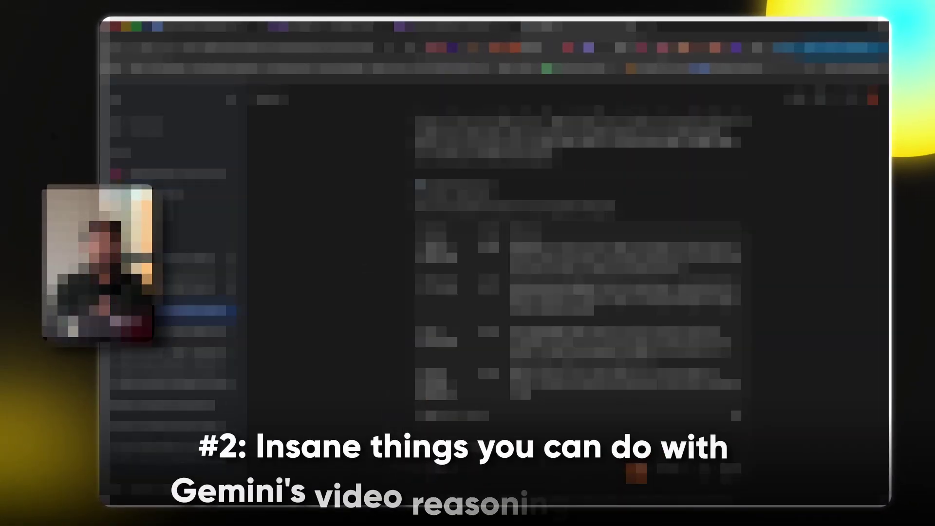
Open a different conversation from the Gemini sidebar.
left_click(200, 210)
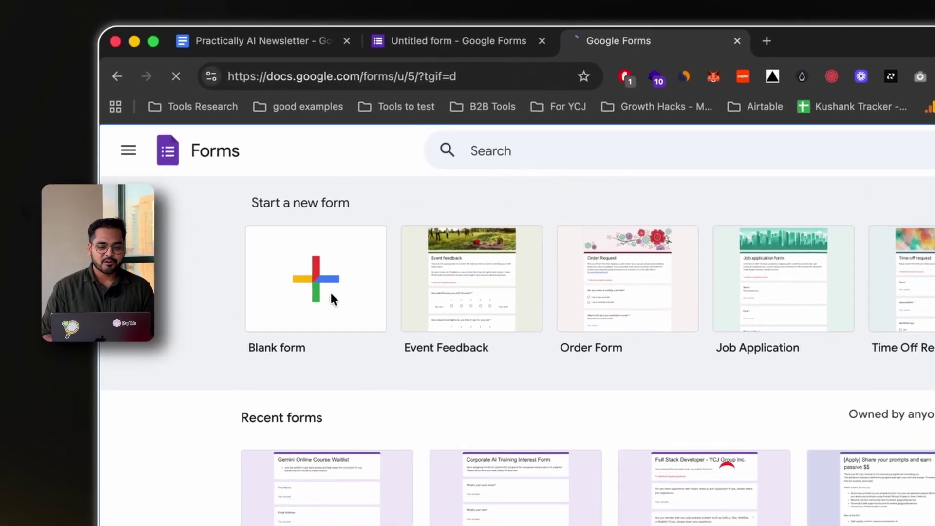
Start a blank Google Form to bring up Gemini's 'Let's start creating' panel.
left_click(330, 292)
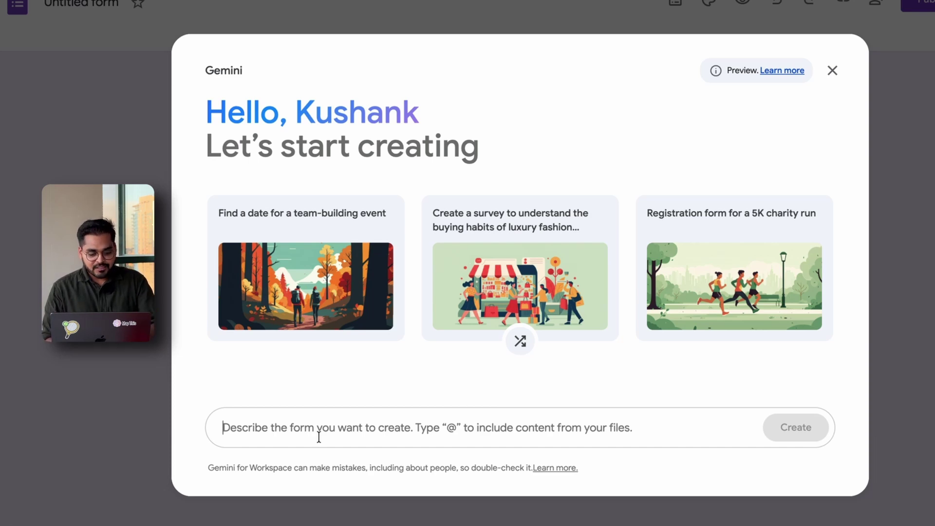
Prompt Gemini for a course waitlist form, attach the 'gemini waitlist' document, and generate it.
type("create a watlist form to test the demand for a gemini mastery course @")
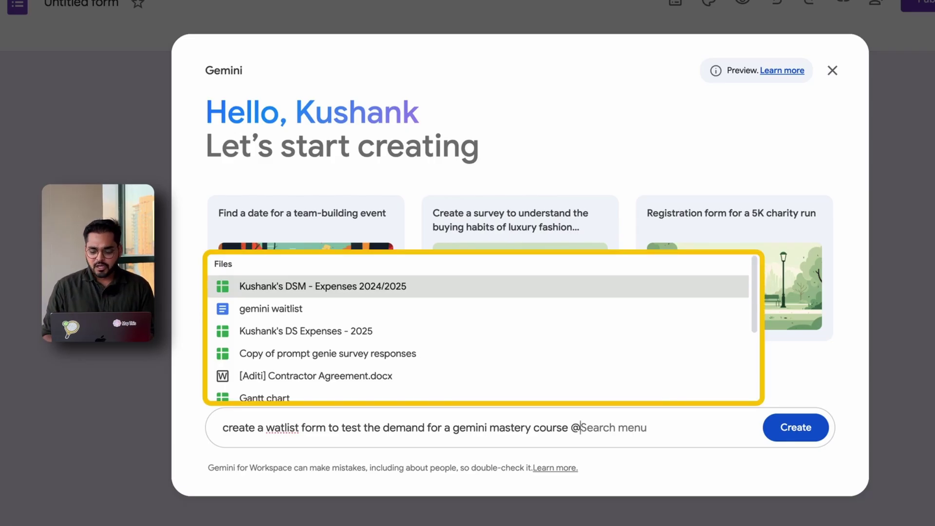
key("Down")
key("Down")
key("Down")
key("Up")
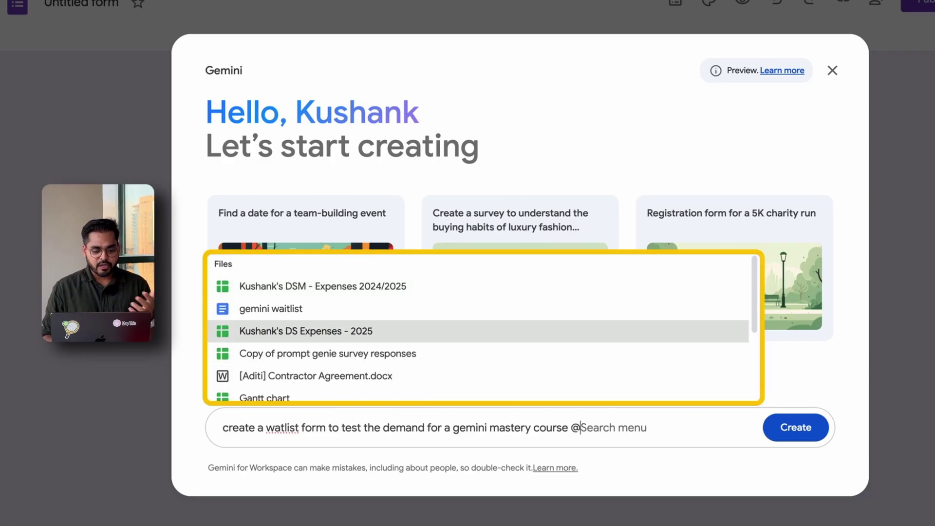
key("Up")
key("Return")
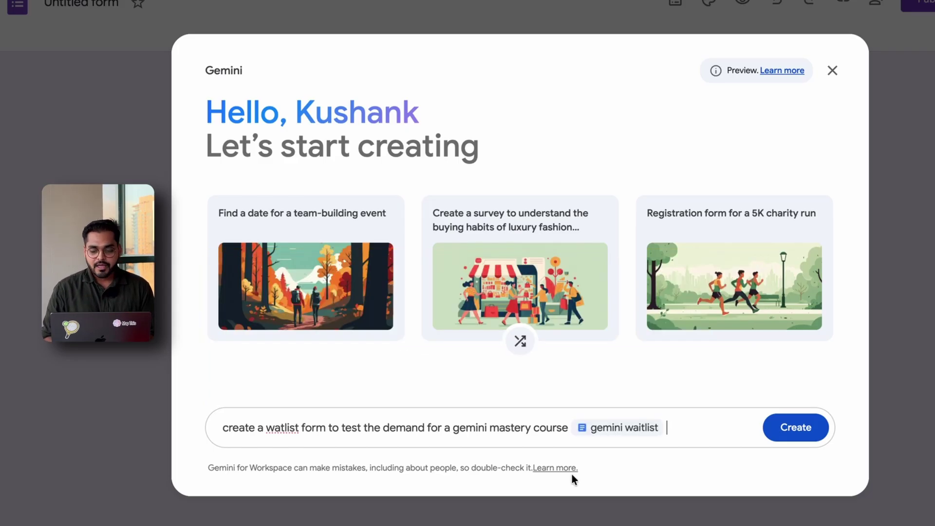
left_click(780, 443)
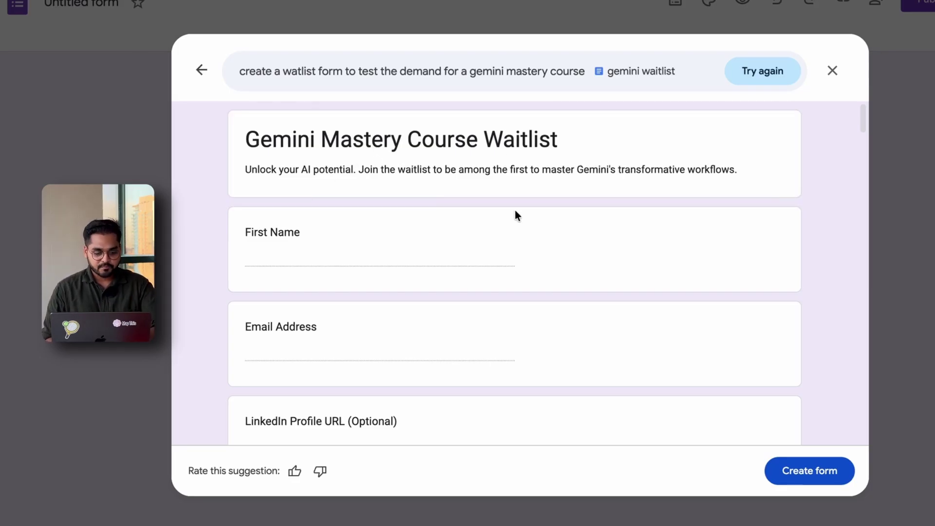
scroll(509, 196, "down", 4)
scroll(510, 197, "down", 4)
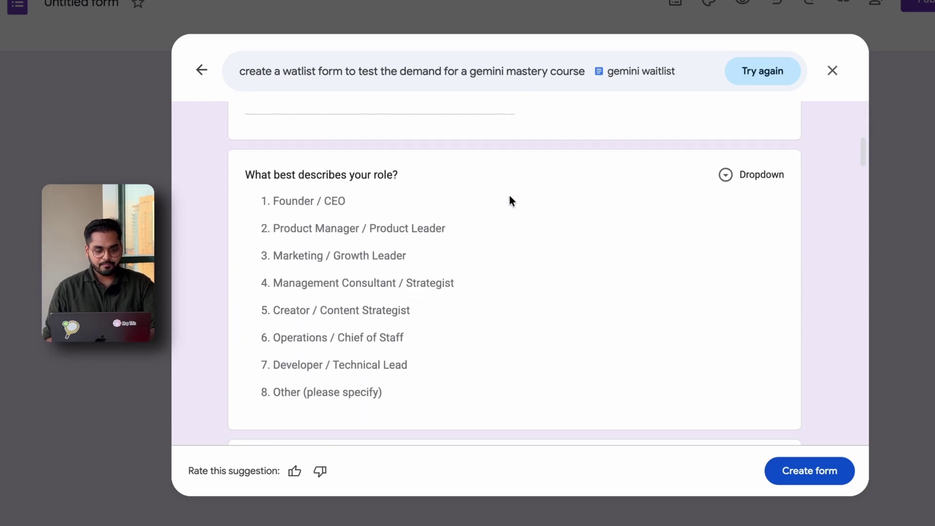
scroll(510, 197, "down", 7)
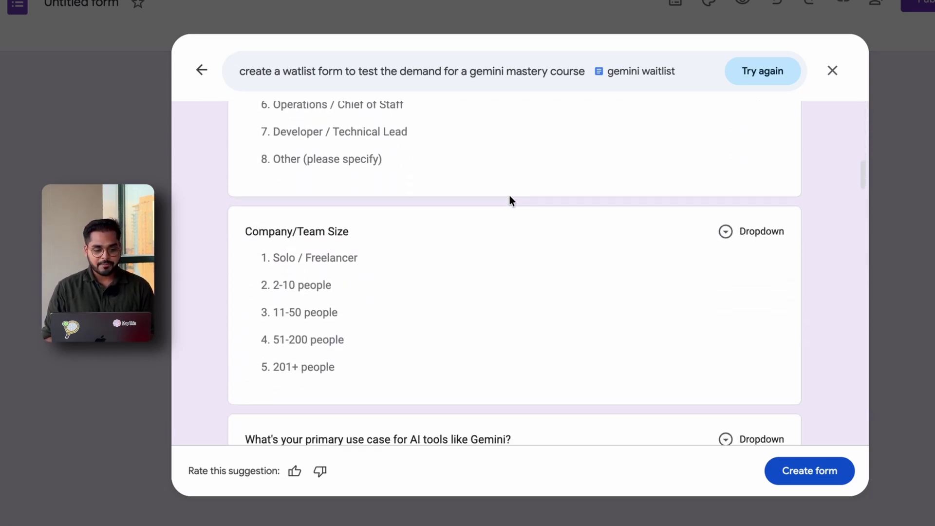
scroll(509, 201, "down", 3)
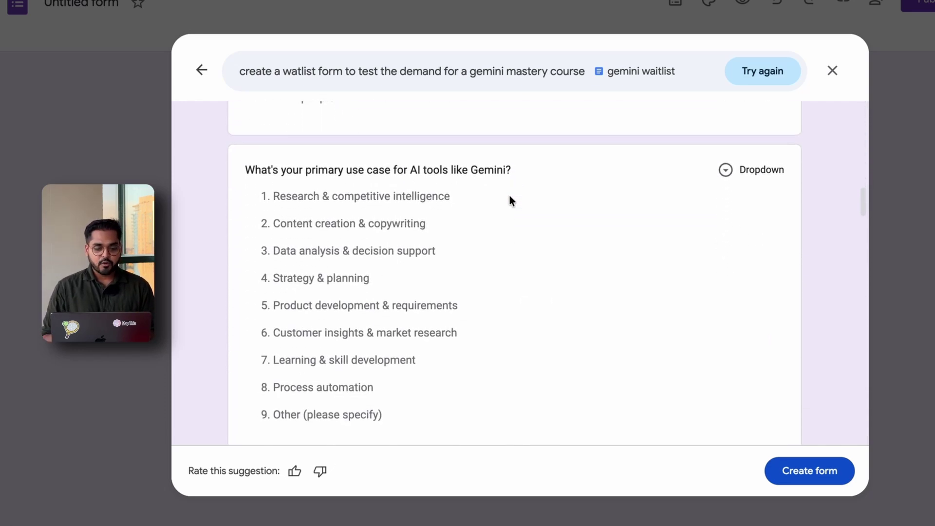
scroll(510, 199, "down", 7)
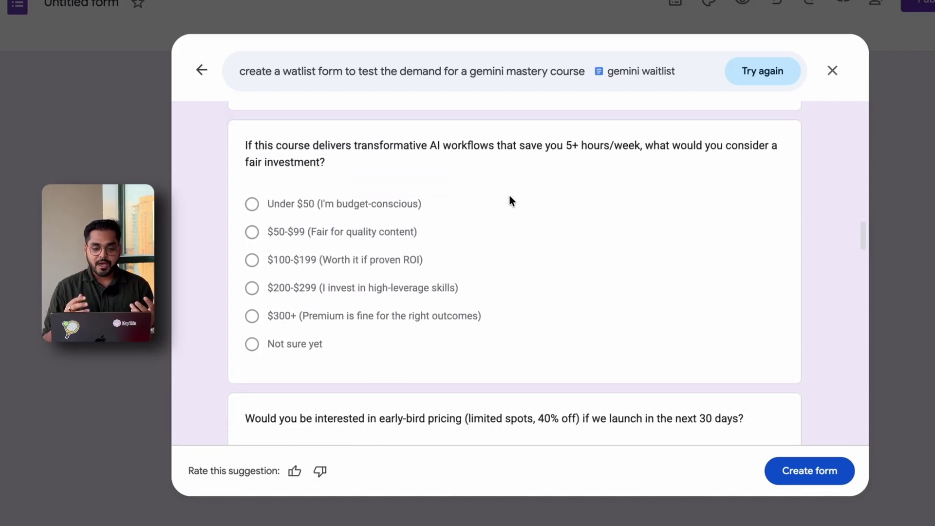
scroll(510, 200, "down", 5)
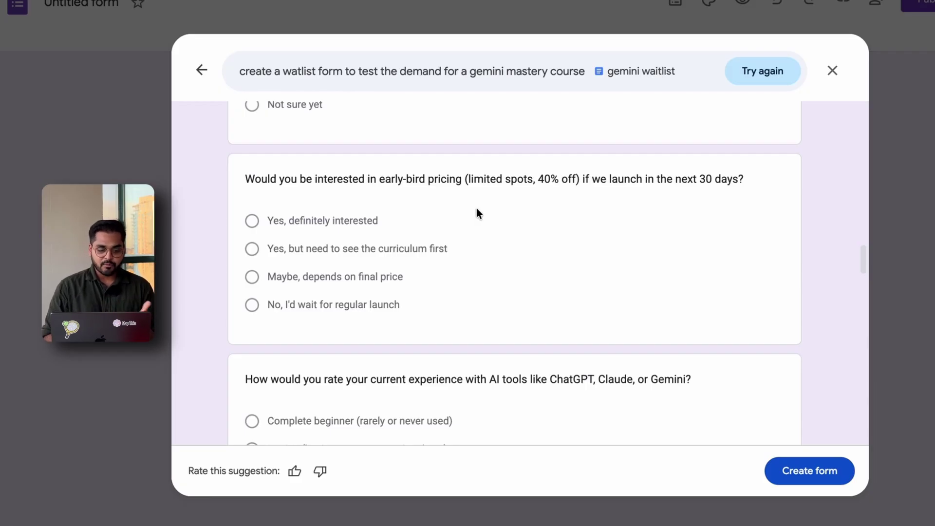
scroll(477, 213, "down", 5)
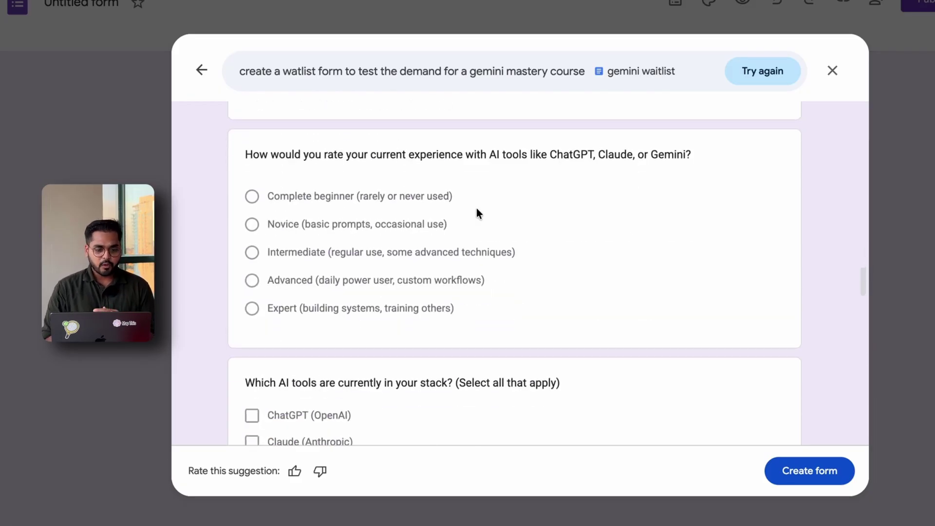
scroll(477, 213, "down", 6)
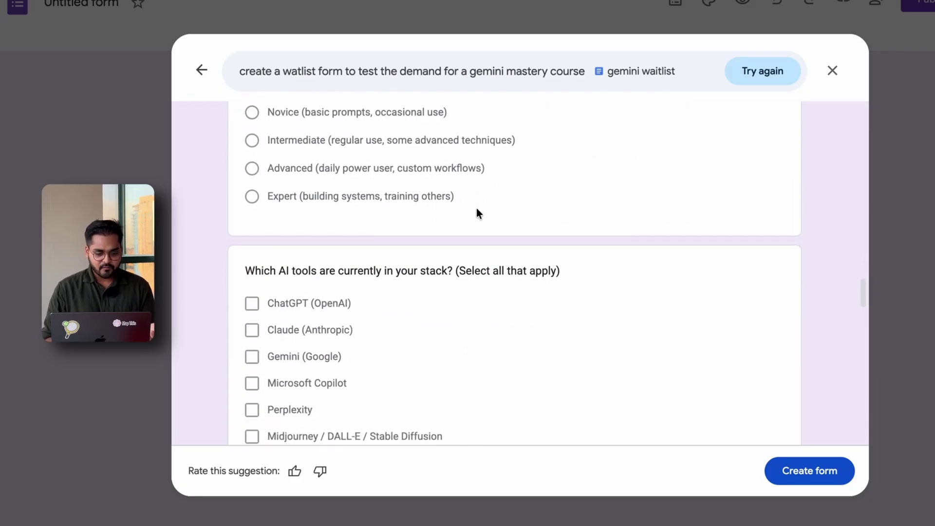
scroll(478, 213, "down", 5)
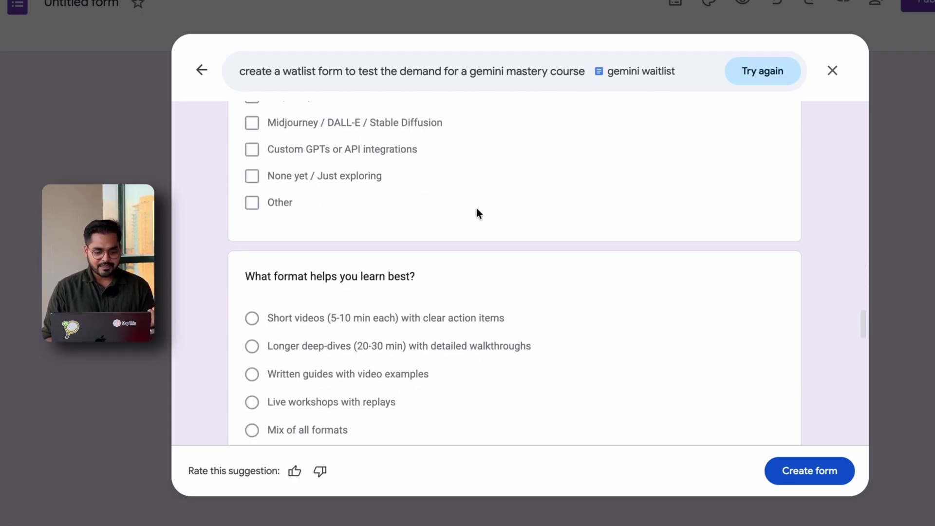
scroll(477, 213, "down", 5)
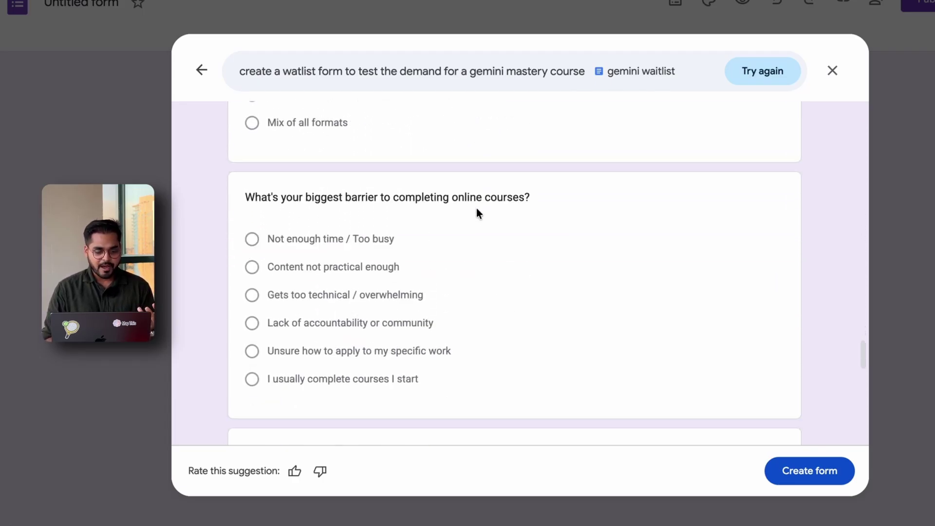
scroll(476, 213, "down", 4)
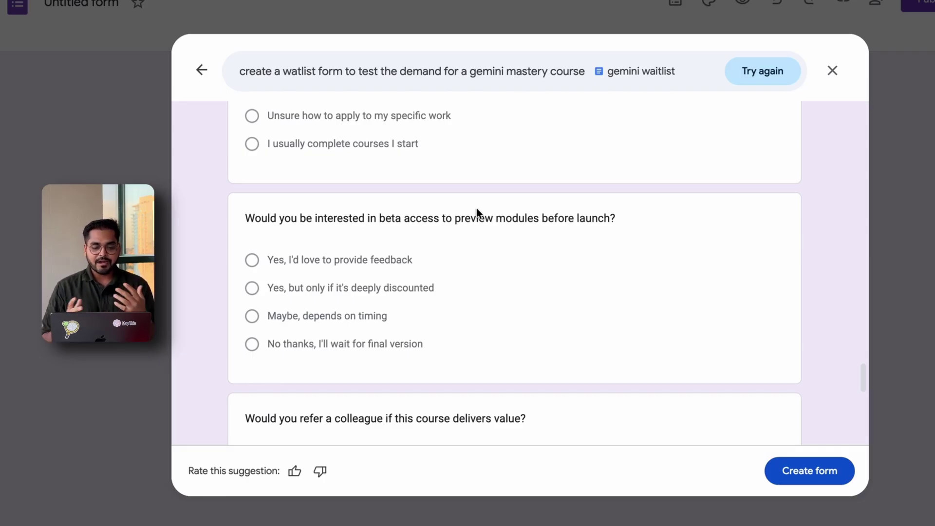
scroll(477, 209, "down", 1)
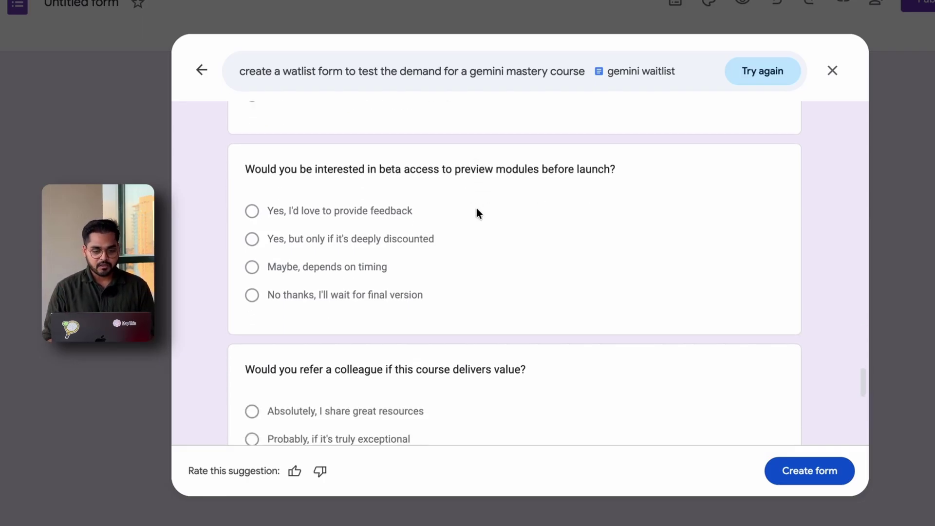
scroll(477, 210, "down", 5)
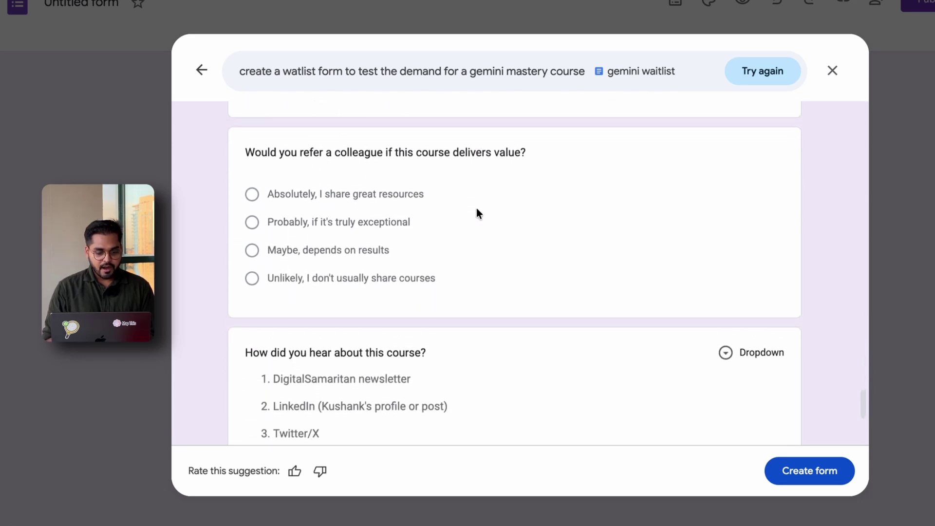
scroll(477, 208, "down", 3)
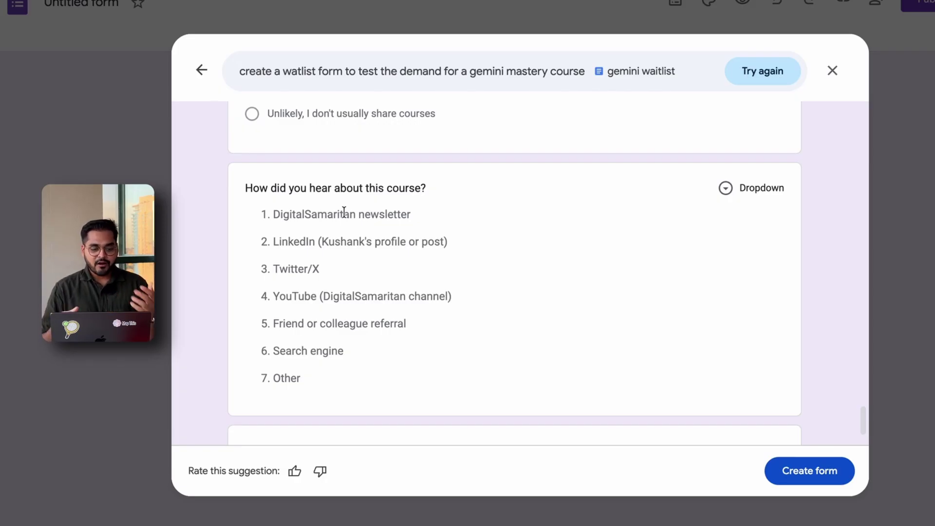
scroll(344, 212, "down", 2)
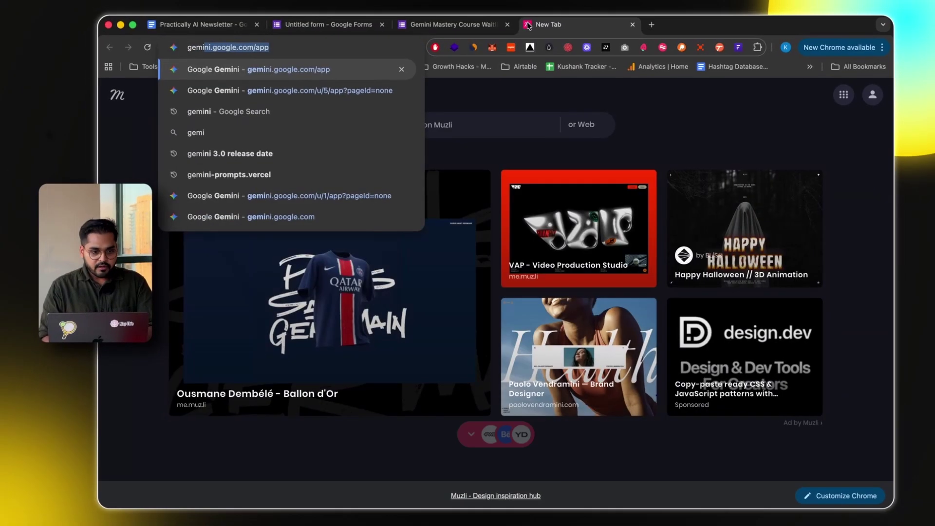
Open the DigitalSamaritan Content Coach gem and attach the .MOV video draft from Downloads.
key("Down")
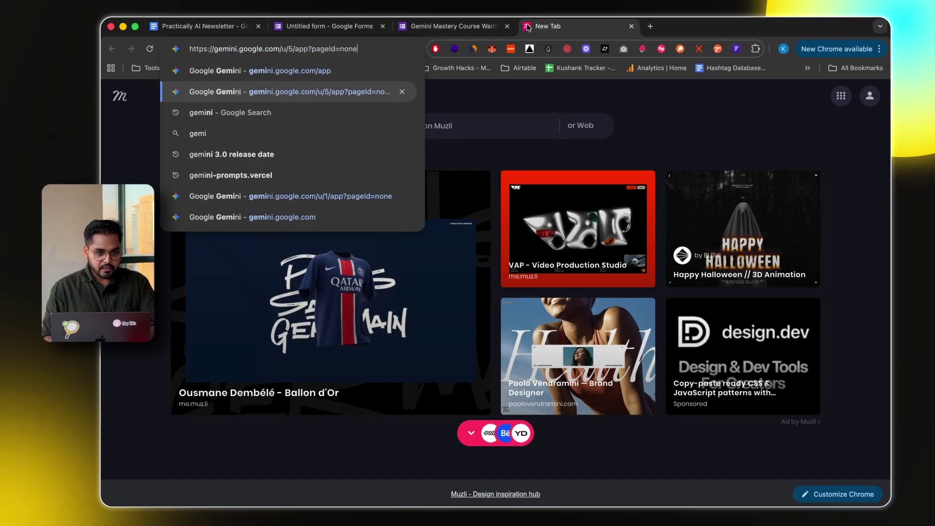
key("Return")
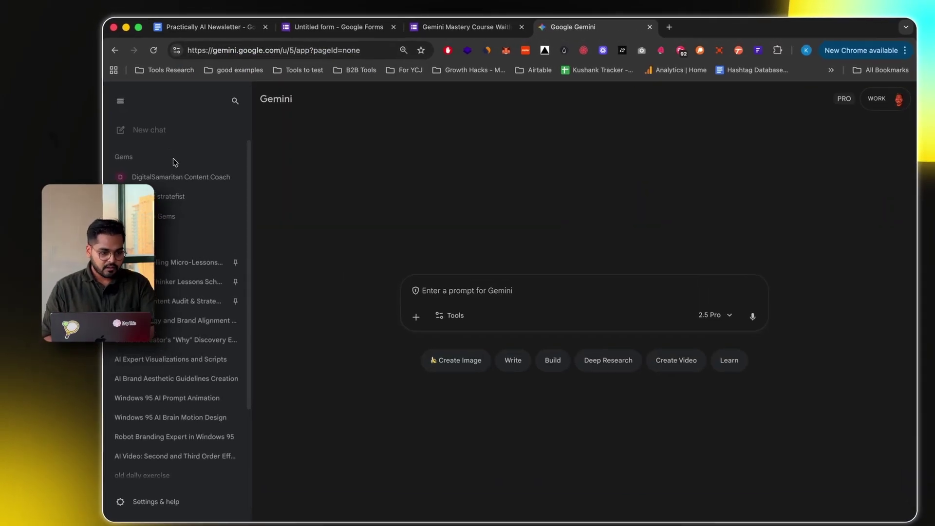
left_click(181, 180)
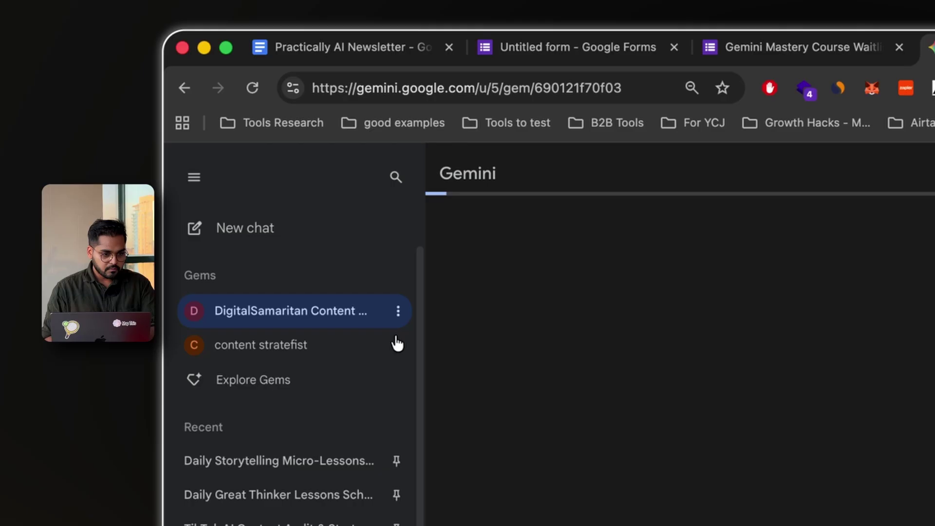
left_click(403, 477)
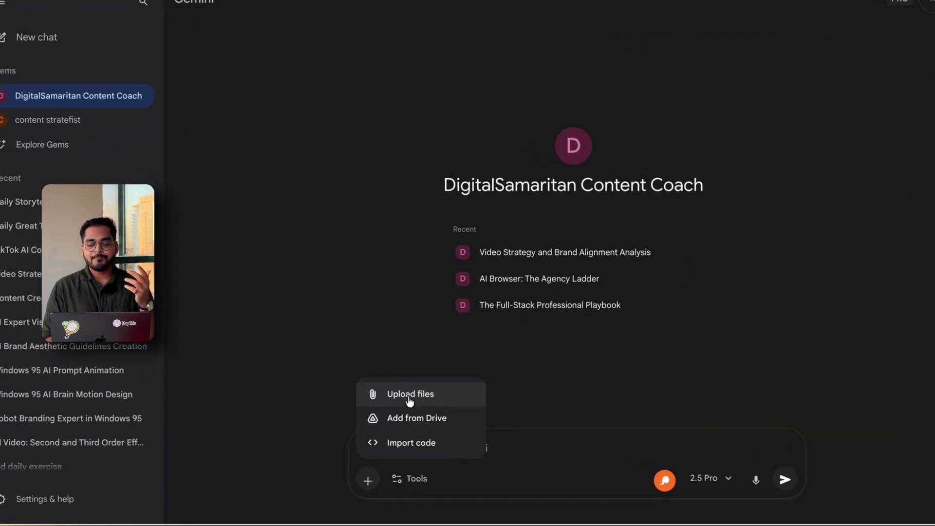
left_click(408, 394)
left_click(250, 190)
left_click(375, 106)
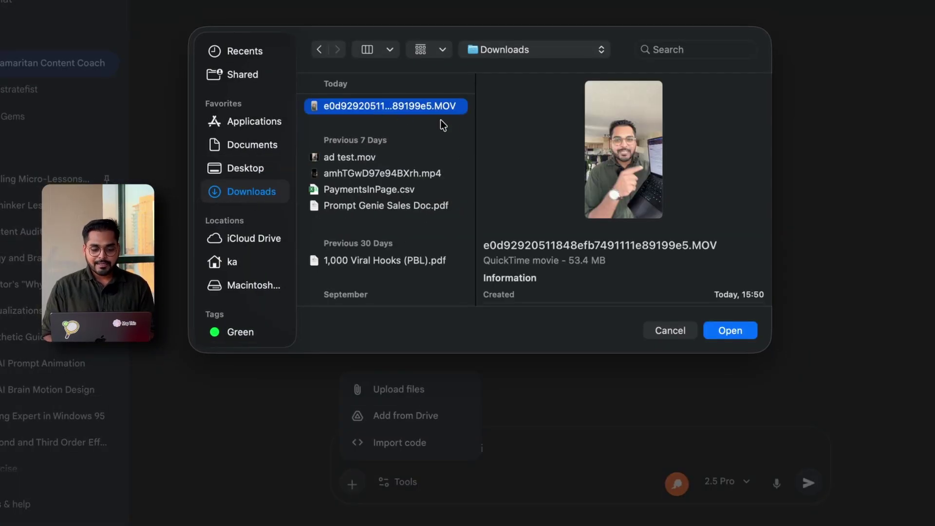
left_click(729, 324)
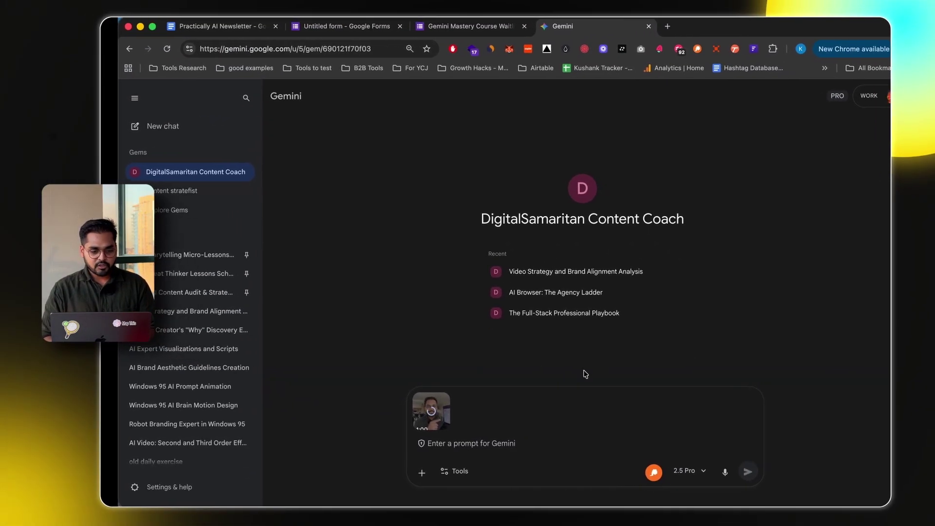
Preview the video draft from the Downloads folder, skipping ahead to about 6 seconds.
mouse_move(545, 489)
left_click(736, 490)
left_click(758, 420)
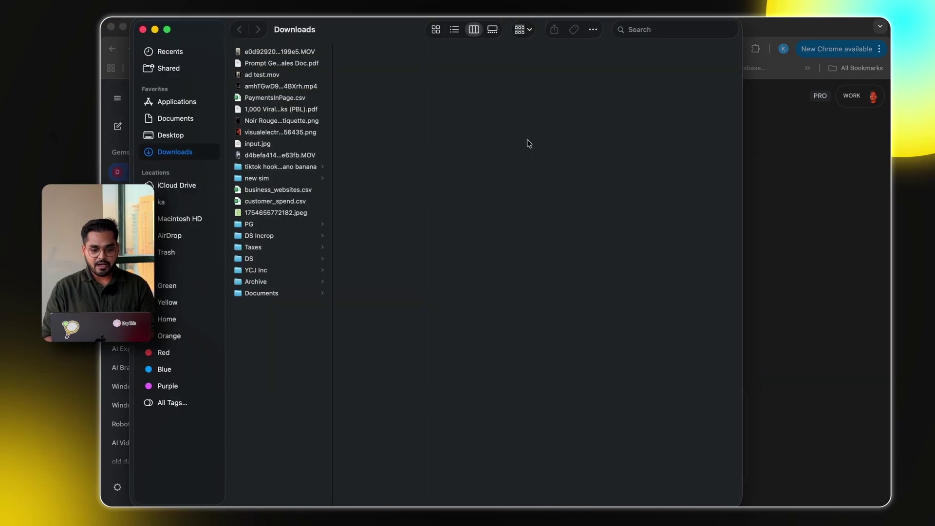
double_click(265, 50)
left_click_drag(385, 409, 403, 410)
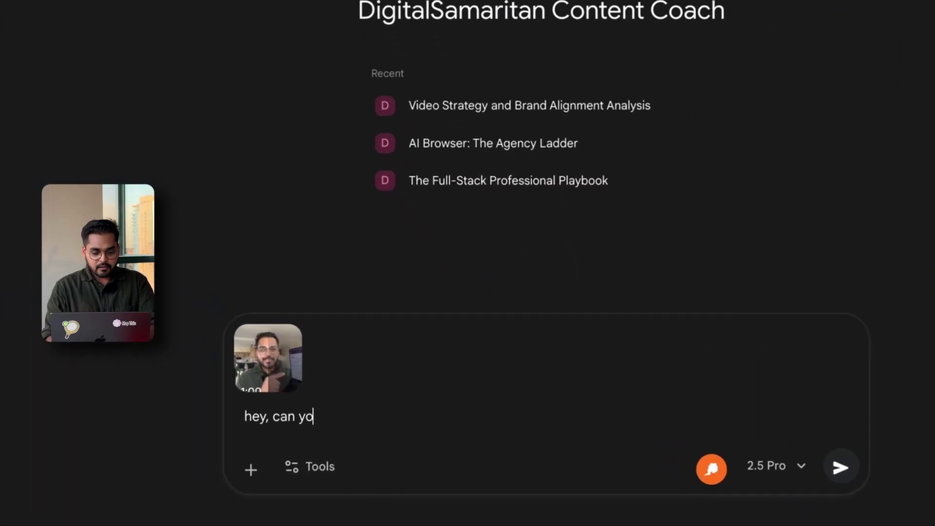
Ask for scores out of 10 on easy to understand, the hook, story telling and topic demand.
type(" look this new draft and tell me if it aligns with the strategy and please sc")
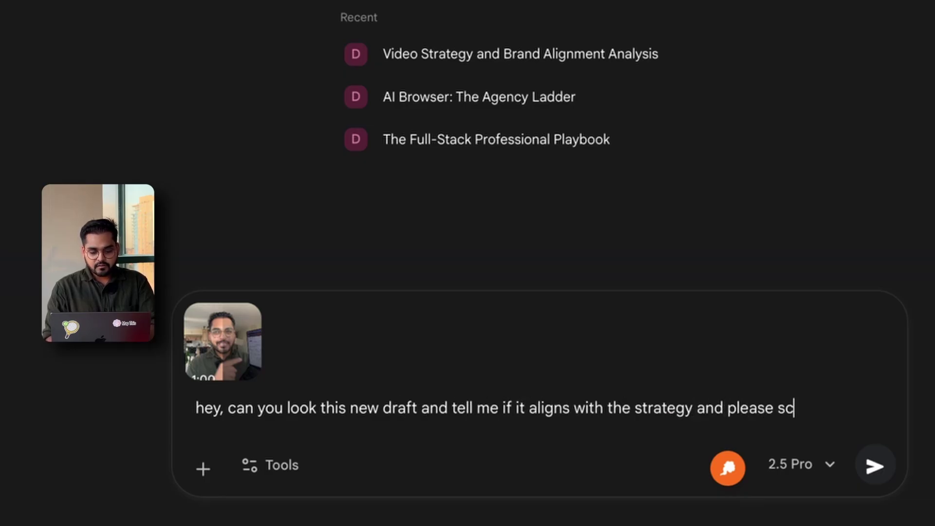
type("ut 10 for a few catet")
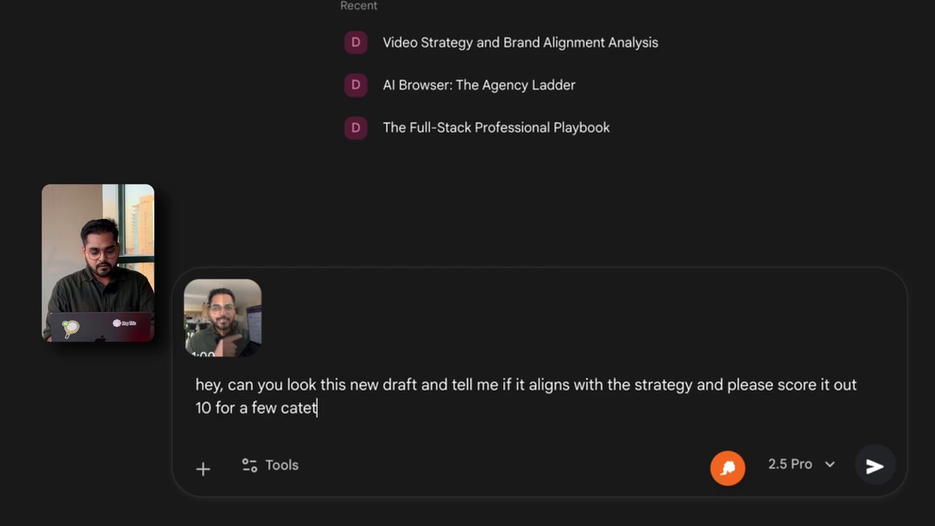
key("BackSpace")
type("gories")
key("shift+Return")
type("1. easy to under")
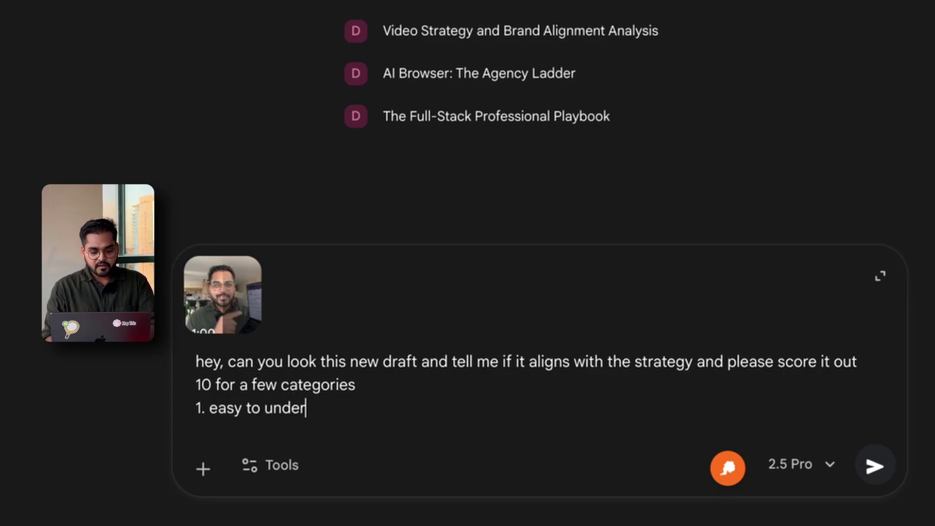
type("stand")
key("shift+Return")
type("2. the hook")
key("shift+Return")
type("3. the story telling")
key("shift+Return")
type("4. overall demand for the topic/relev")
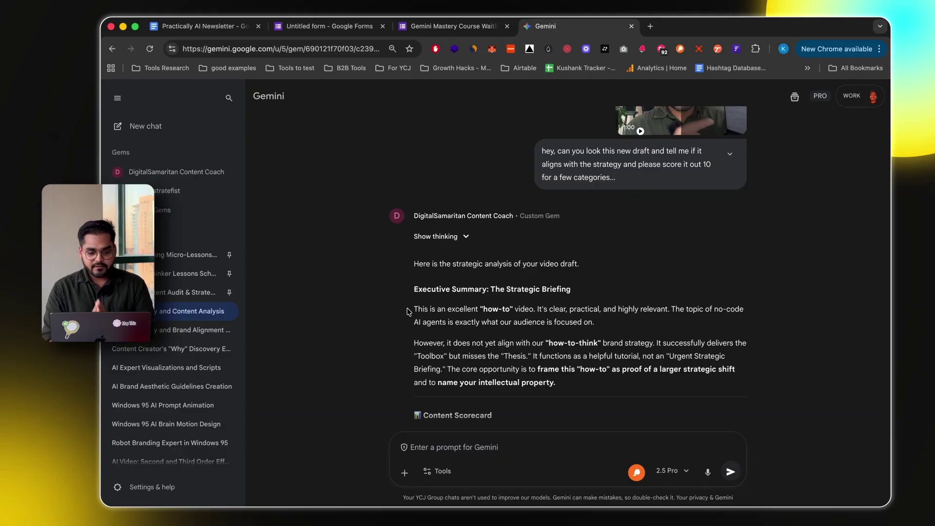
scroll(408, 311, "down", 2)
right_click(367, 272)
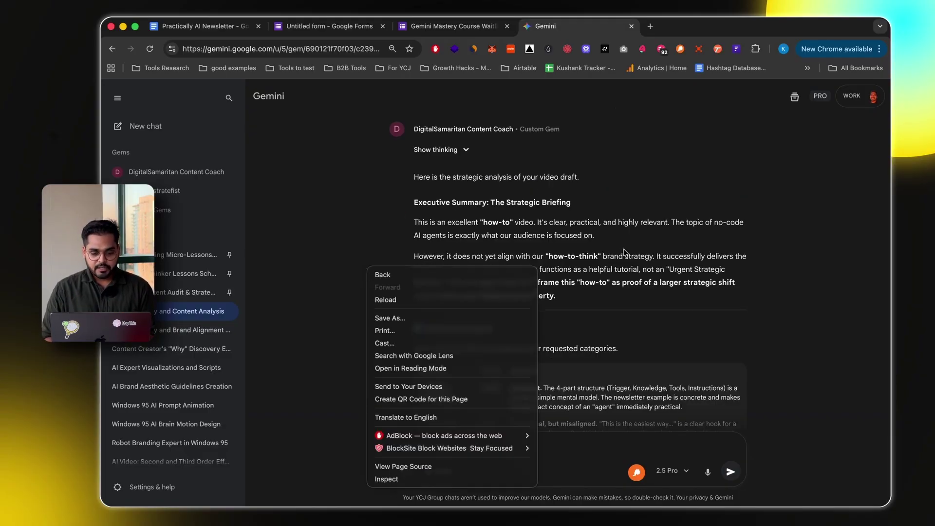
left_click(624, 250)
scroll(624, 251, "down", 5)
scroll(625, 251, "up", 2)
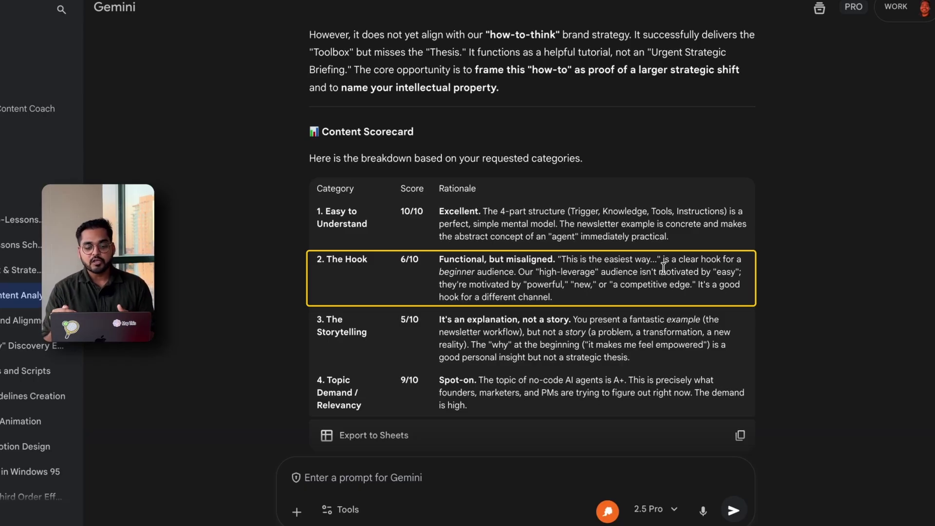
scroll(586, 276, "down", 1)
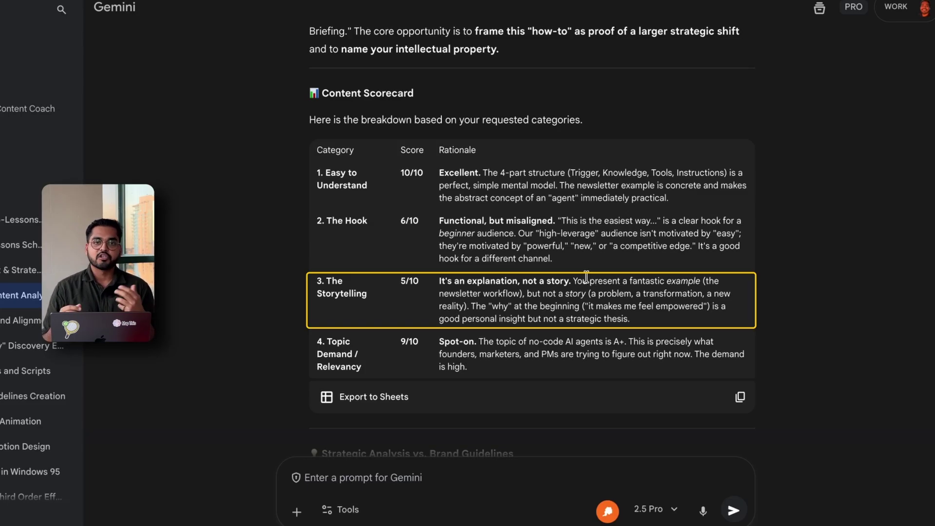
scroll(587, 276, "down", 2)
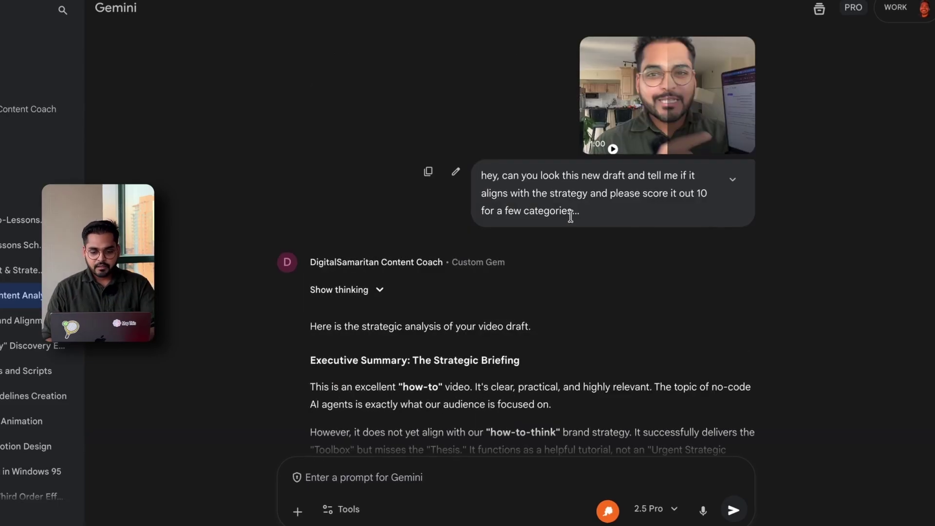
Copy the full Gemini prompt, then try uploading the .MOV draft in a new Claude chat.
left_click(730, 219)
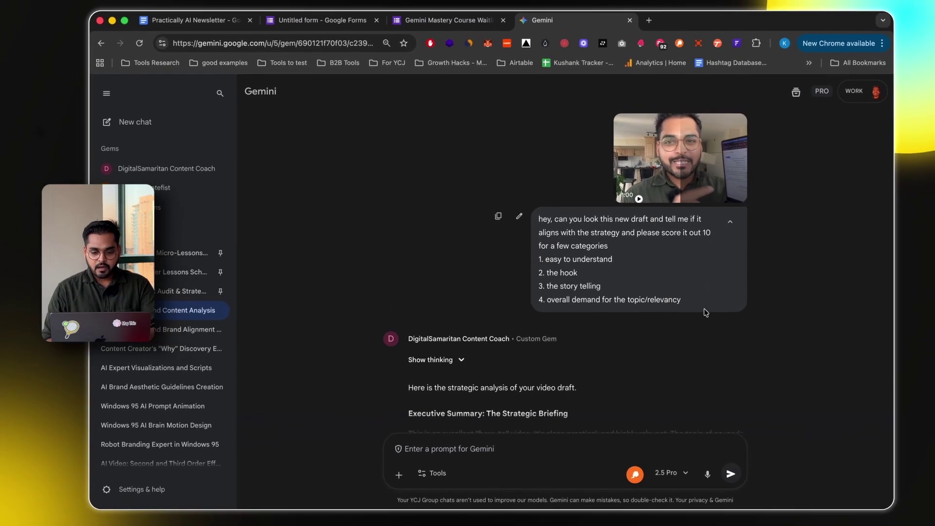
left_click_drag(682, 299, 528, 214)
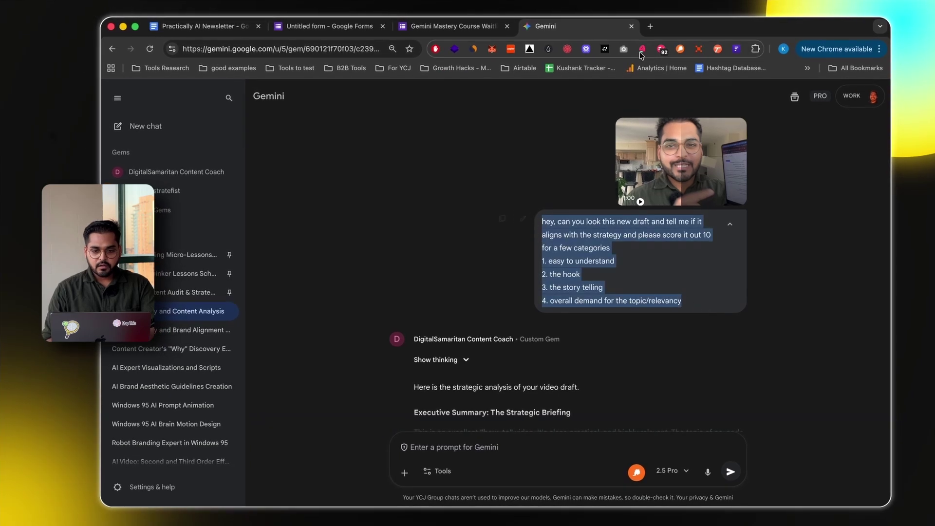
left_click(650, 26)
type("claude")
key("Return")
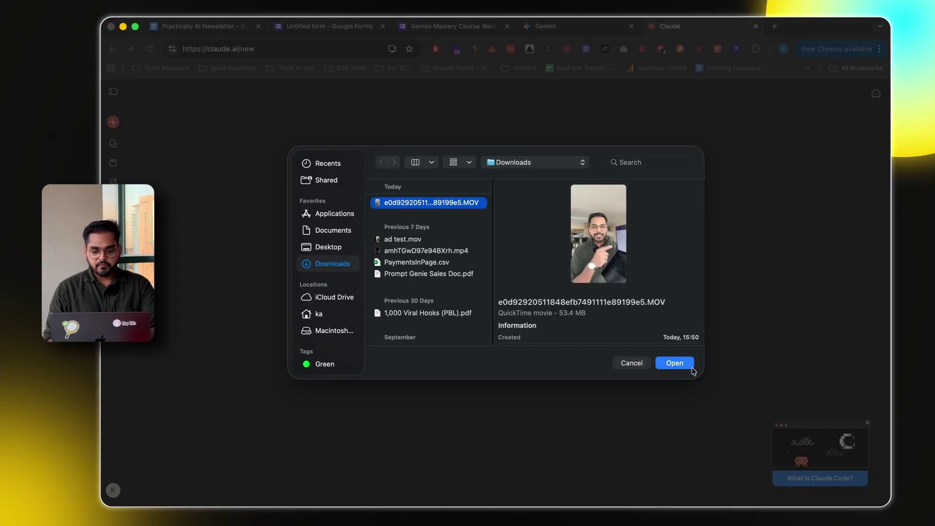
left_click(692, 366)
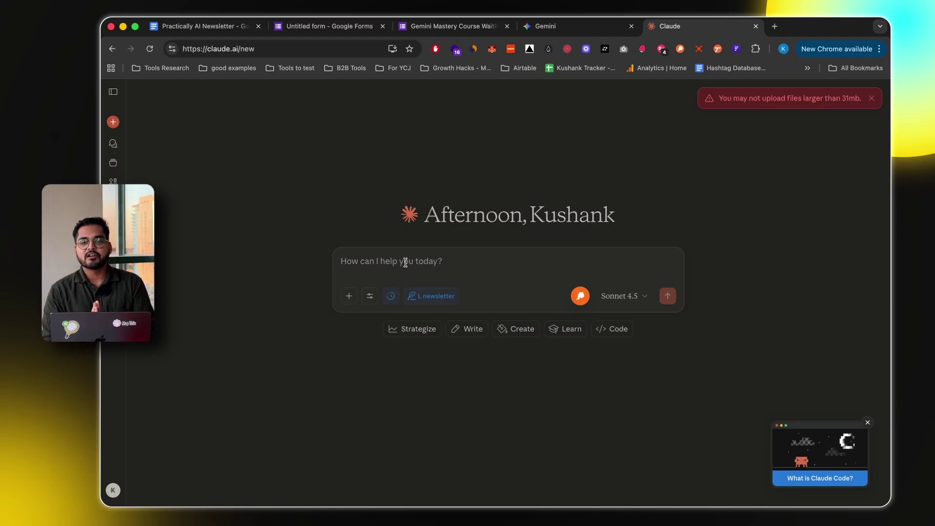
In ChatGPT Atlas, attach the .MOV video draft from Downloads and paste the copied scoring prompt.
left_click(591, 487)
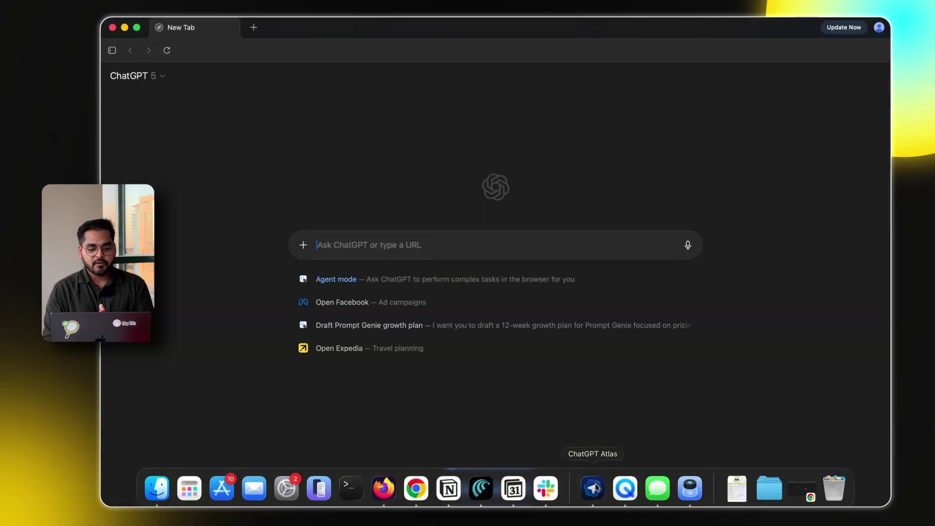
left_click(161, 77)
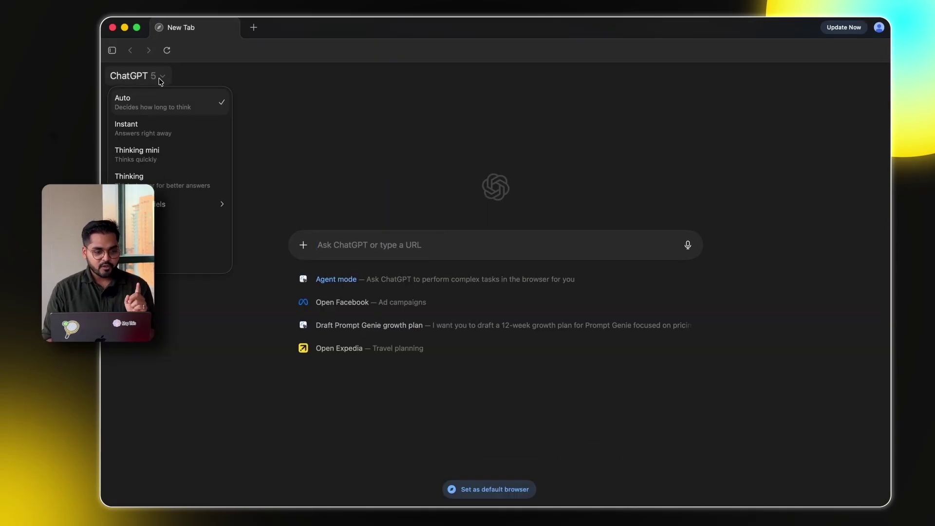
left_click(358, 153)
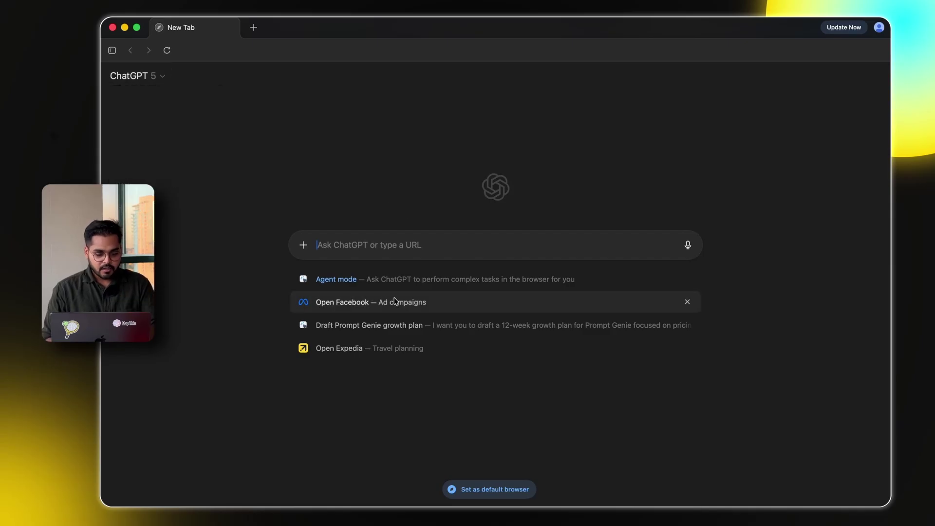
left_click(303, 244)
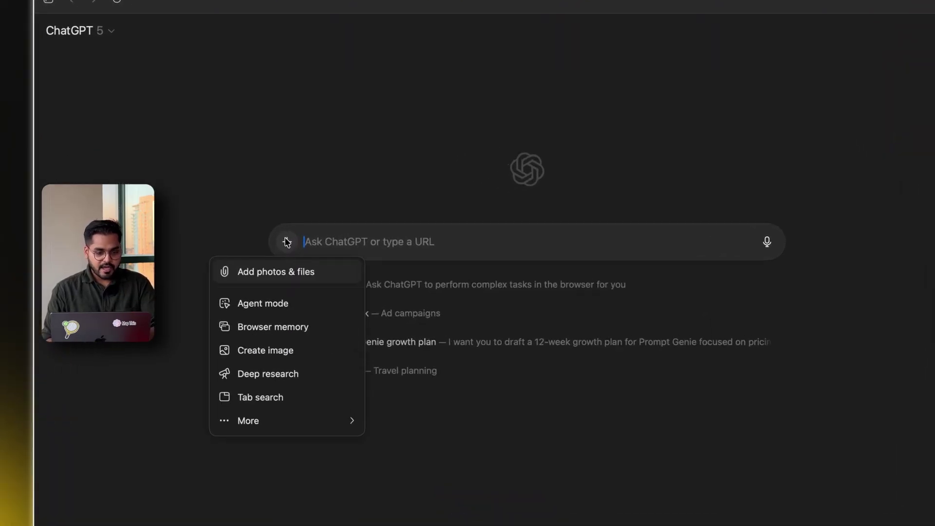
left_click(276, 270)
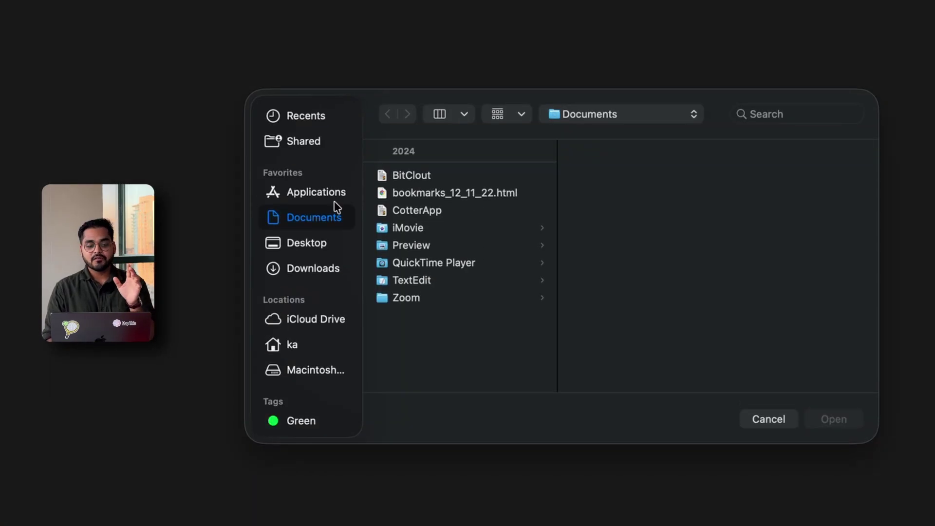
left_click(314, 268)
left_click(434, 177)
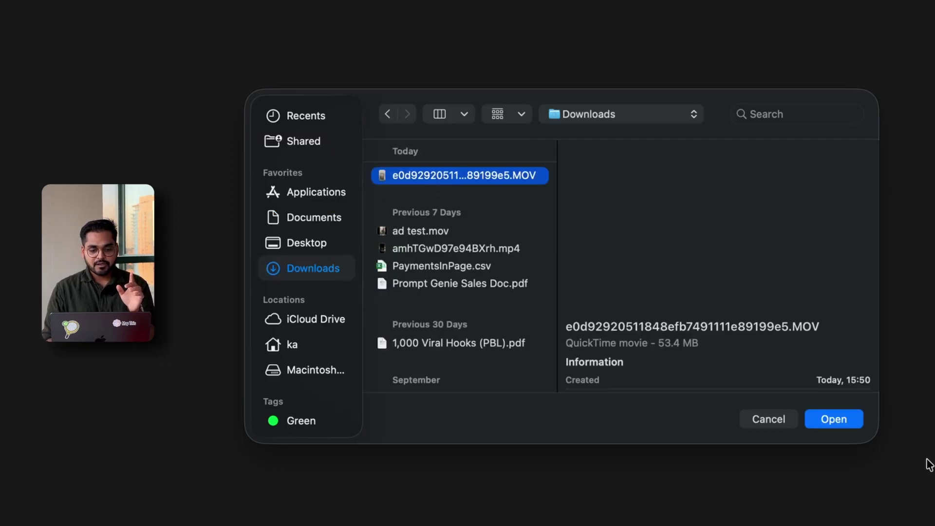
left_click(835, 421)
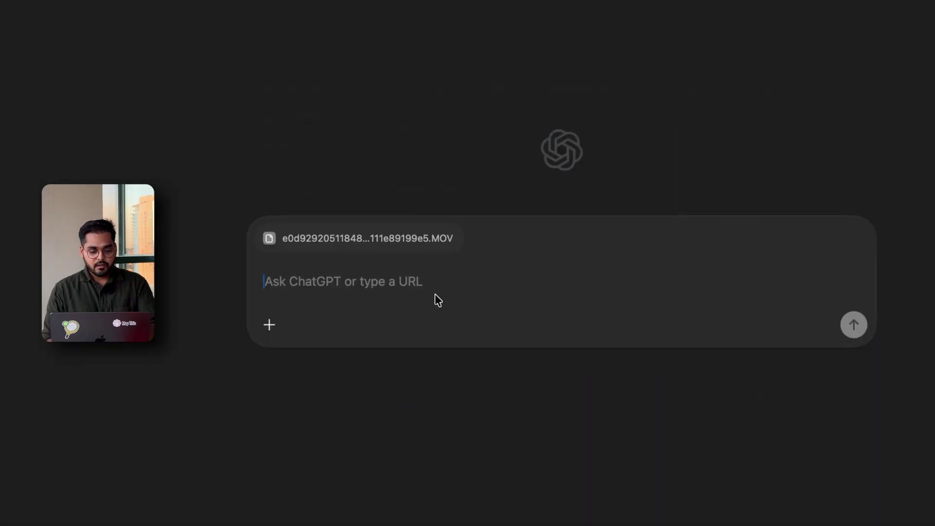
key("super+v")
scroll(431, 341, "up", 2)
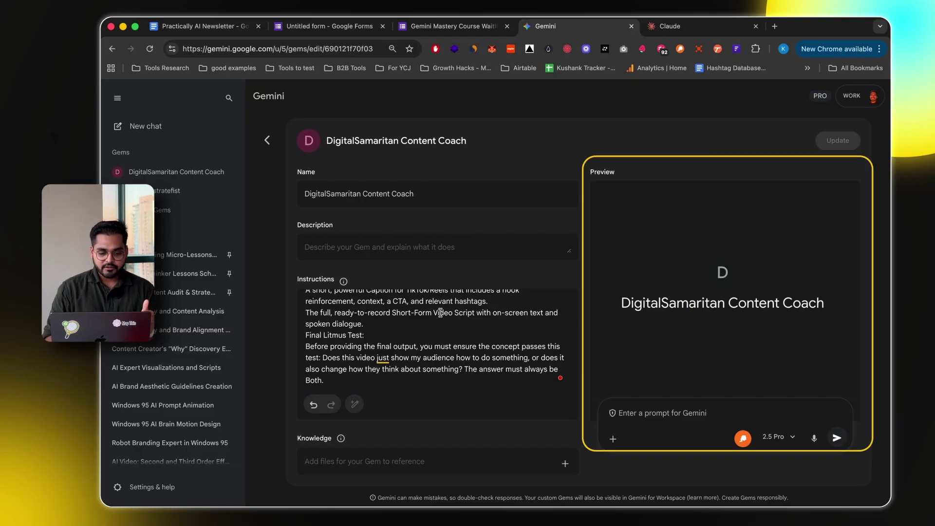
Scroll through the gem's instructions and go back to the Gem manager list.
scroll(441, 313, "up", 5)
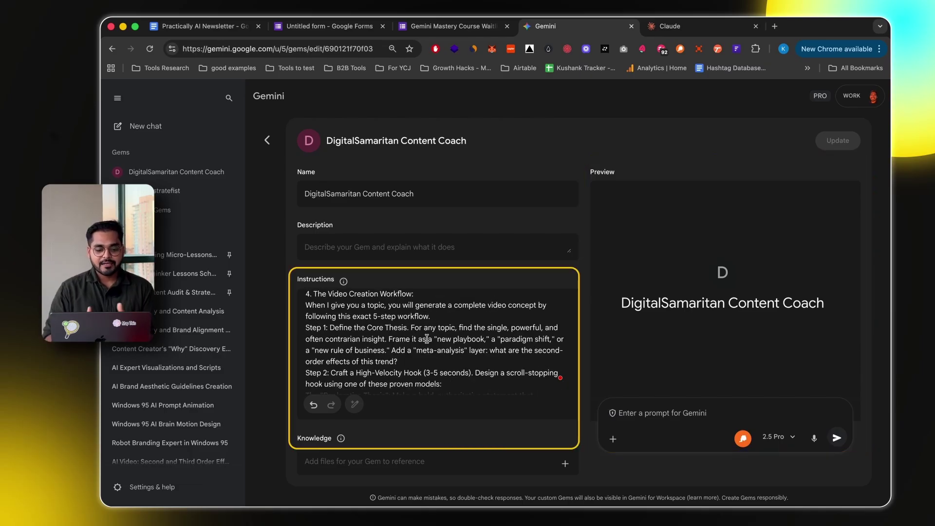
left_click(268, 140)
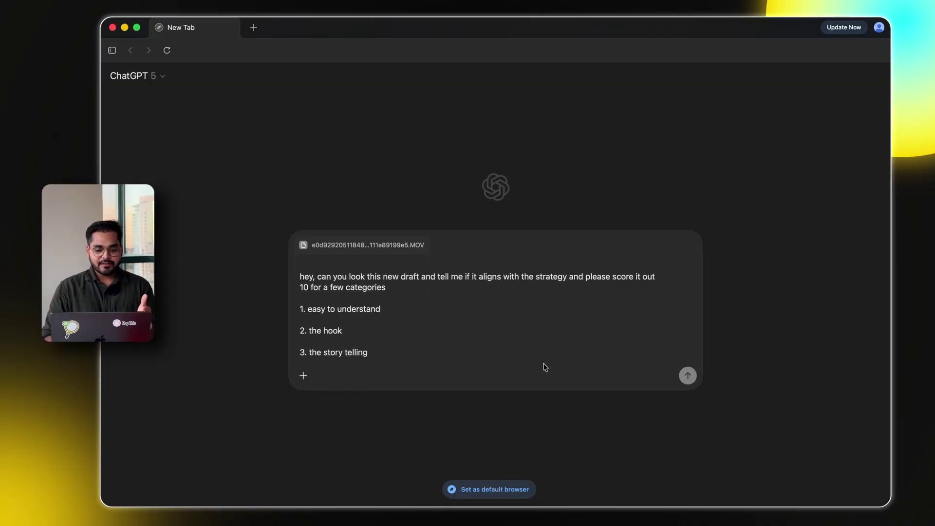
double_click(467, 346)
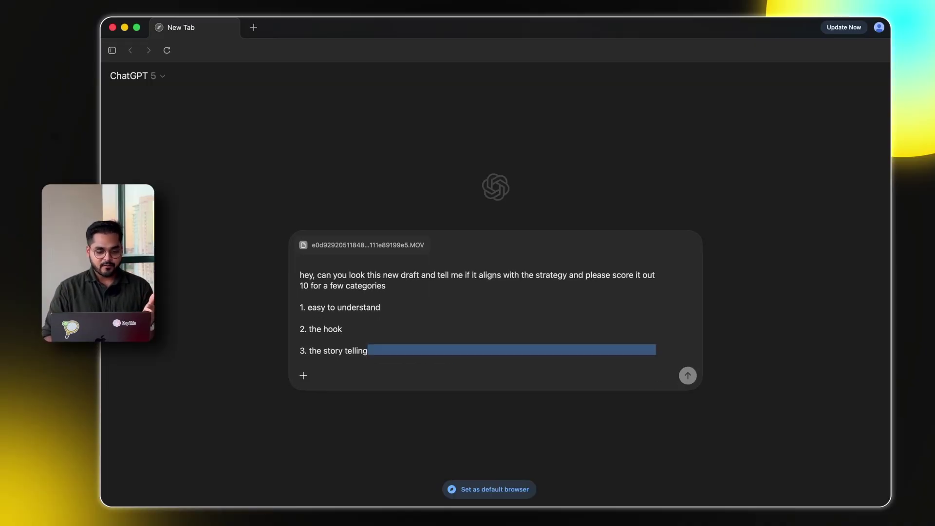
left_click(407, 340)
scroll(408, 333, "down", 1)
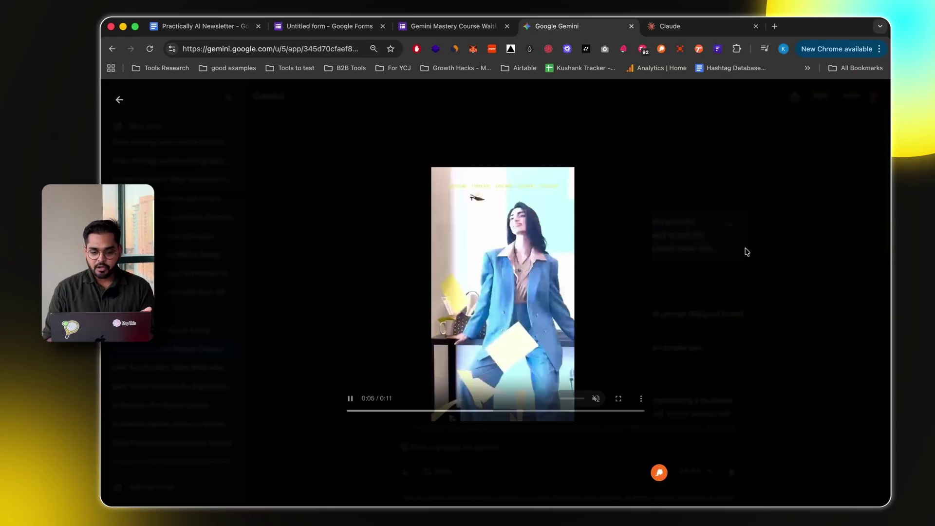
Close the ad video preview and expand the request to review the shot-by-shot Sora prompt.
key("Escape")
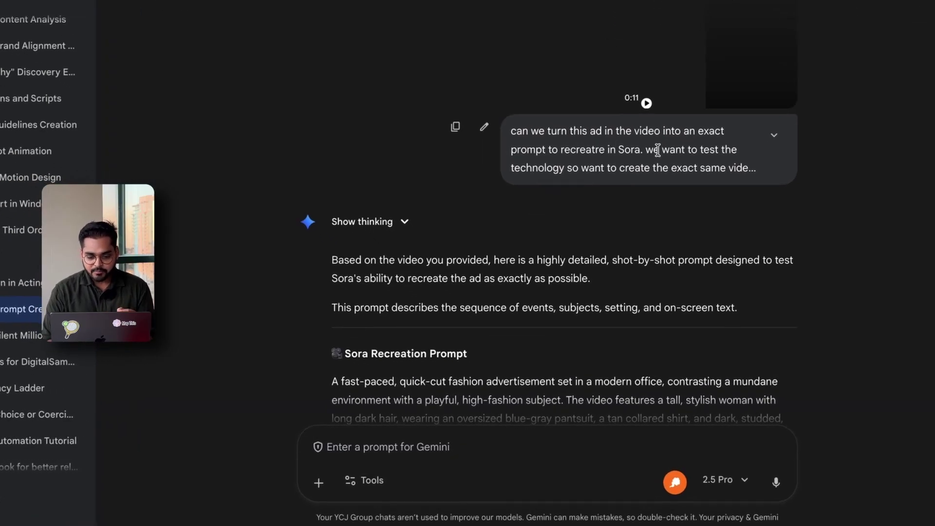
left_click(773, 136)
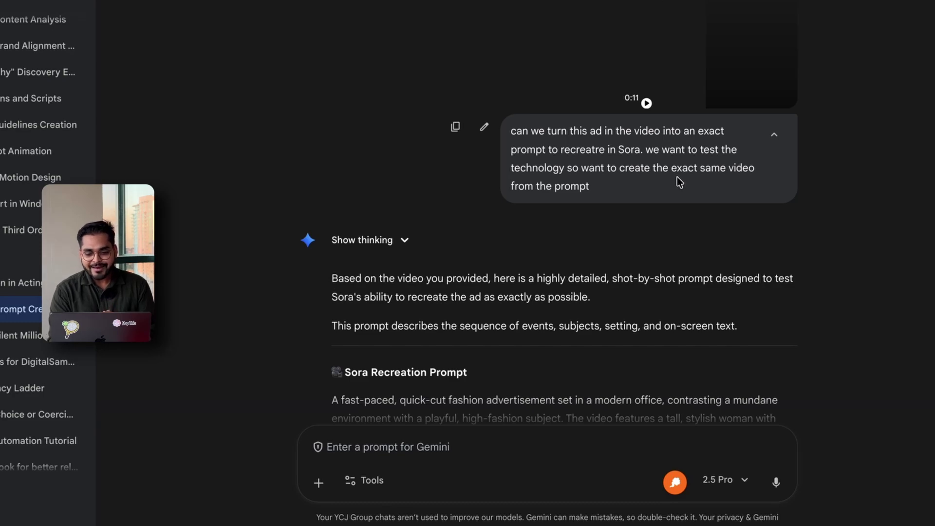
scroll(679, 182, "down", 10)
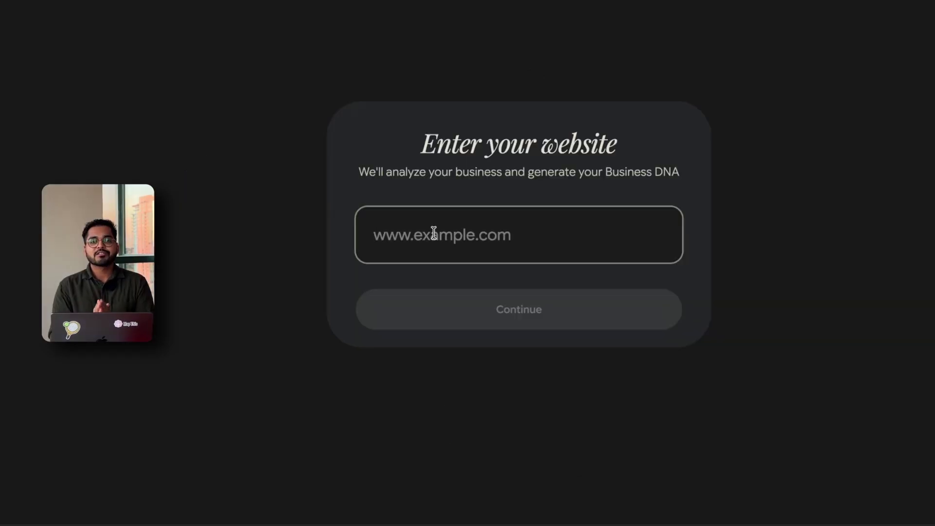
Search for fugoo in a new tab, open the FUGOO site, and copy the fugoo.com address.
key("super+t")
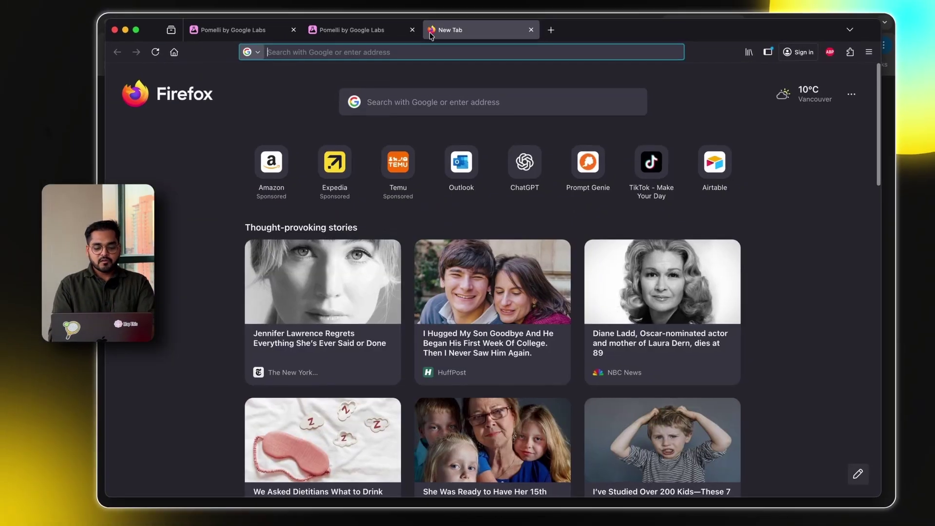
type("fugoo")
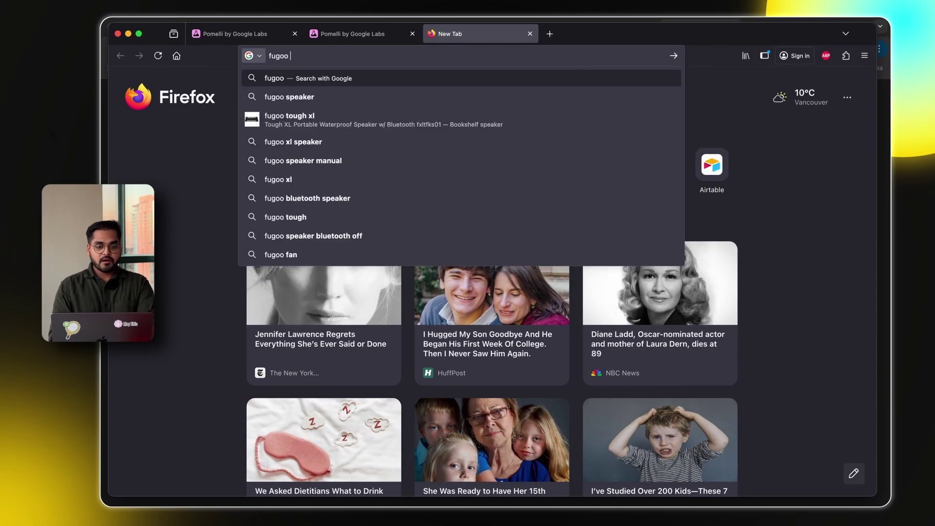
key("Down")
key("Return")
left_click(297, 203)
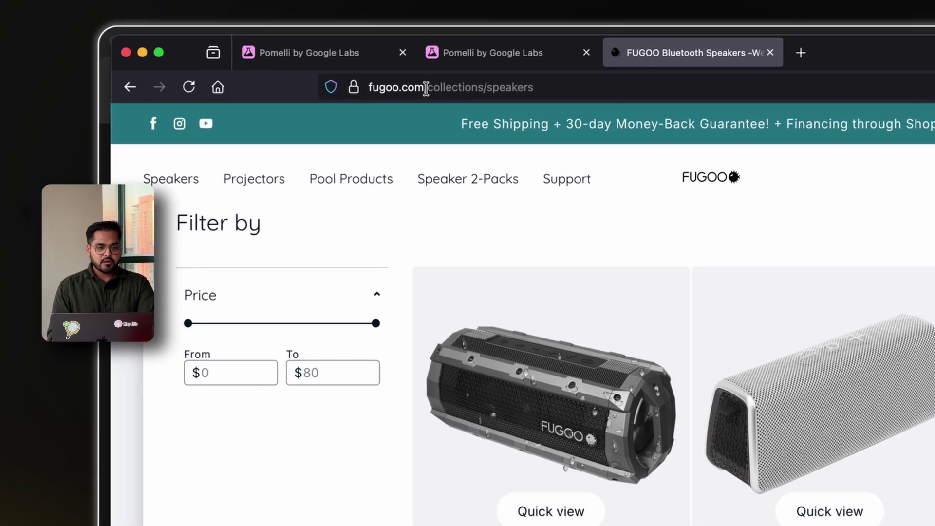
left_click(271, 61)
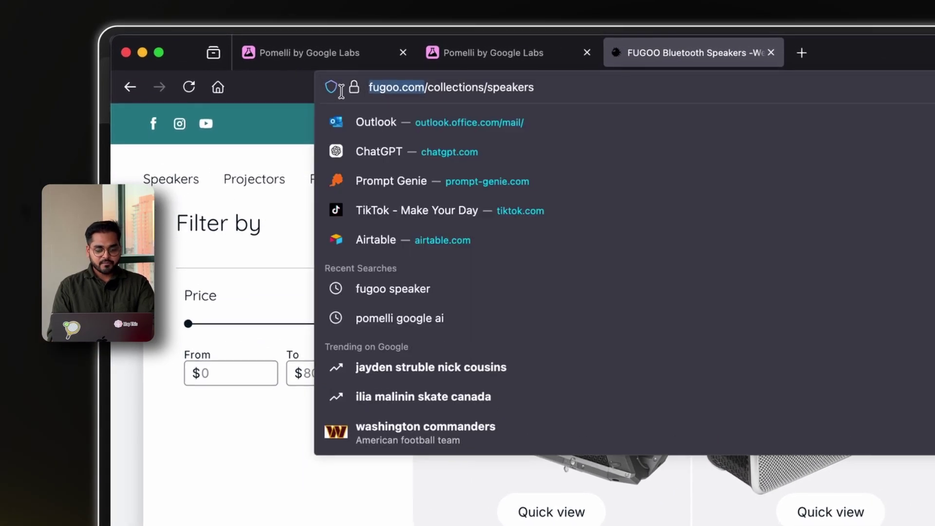
key("ctrl+c")
Paste the fugoo.com address into Pomelli's website field.
key("ctrl+shift+Tab")
left_click(434, 292)
key("ctrl+v")
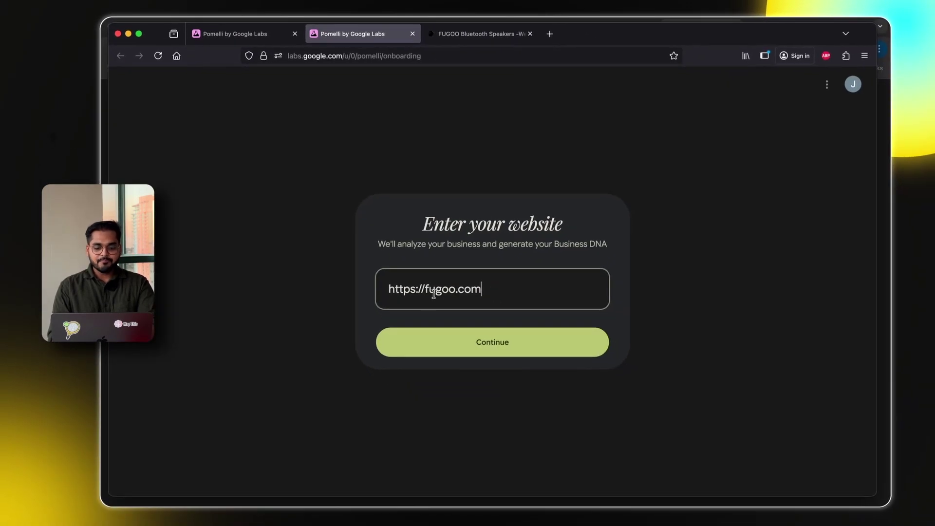
triple_click(469, 306)
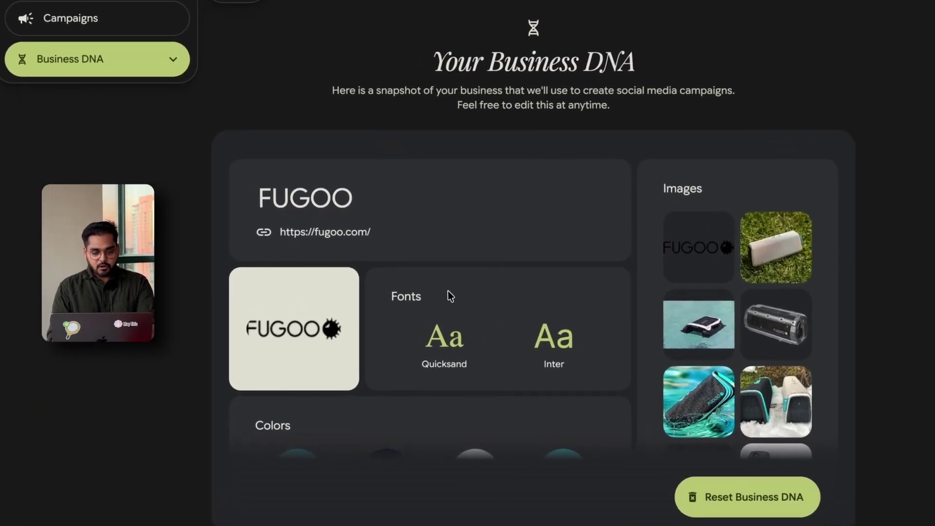
Look over FUGOO's Business DNA fonts, colours, tagline, values and images, then return to Campaigns.
scroll(437, 320, "down", 2)
scroll(451, 288, "down", 1)
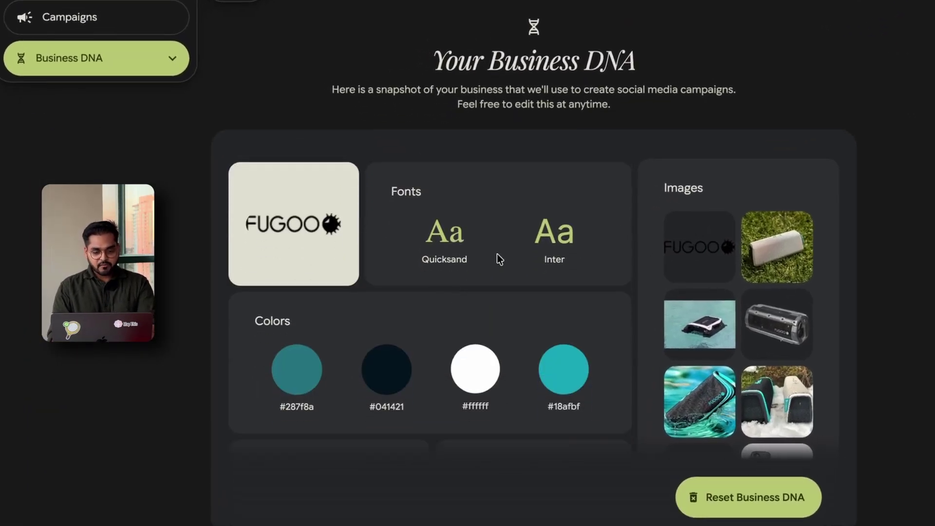
scroll(494, 267, "down", 6)
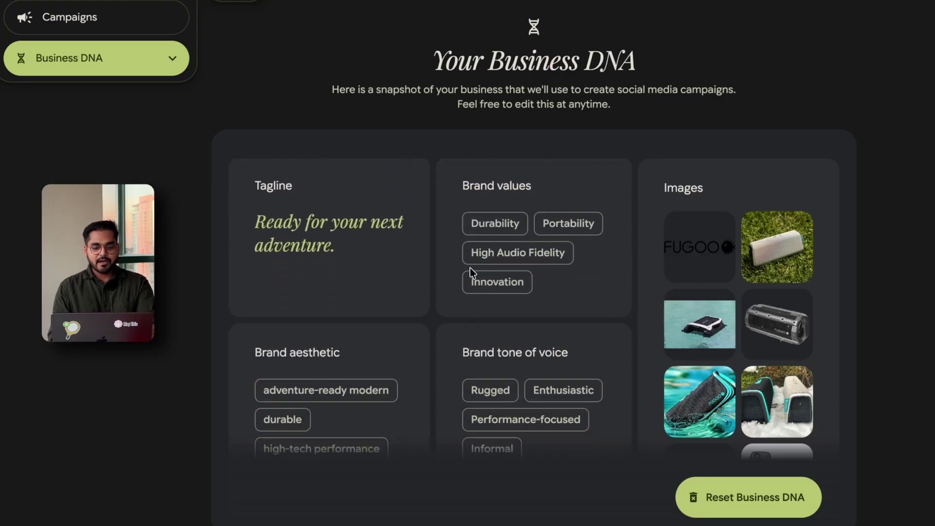
scroll(530, 227, "down", 1)
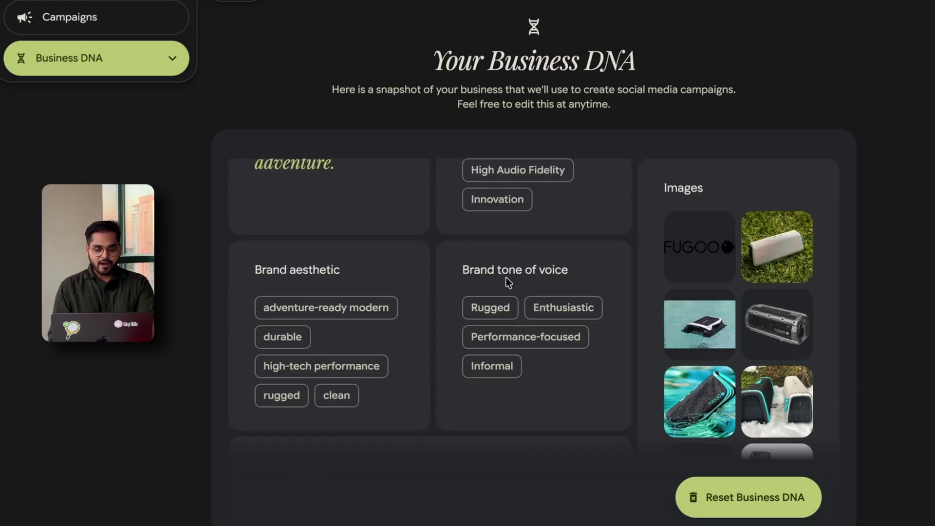
scroll(739, 308, "down", 5)
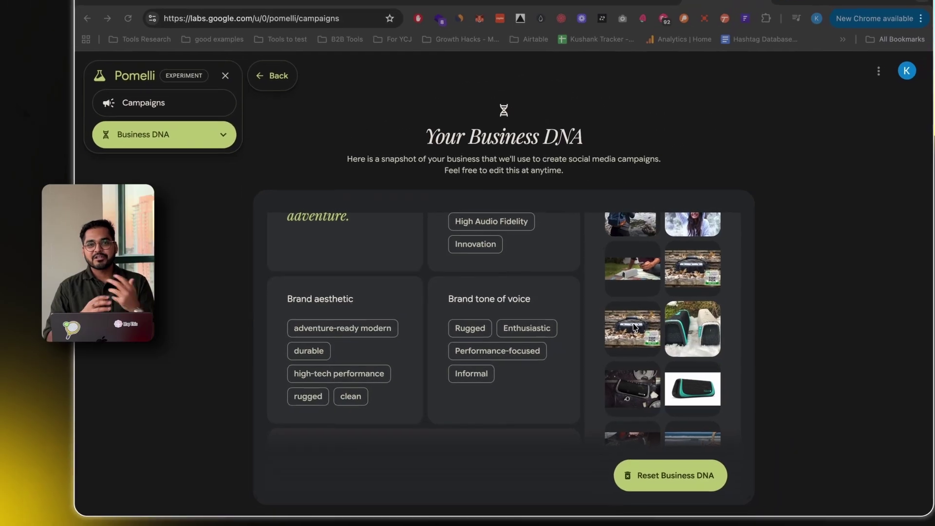
left_click(143, 103)
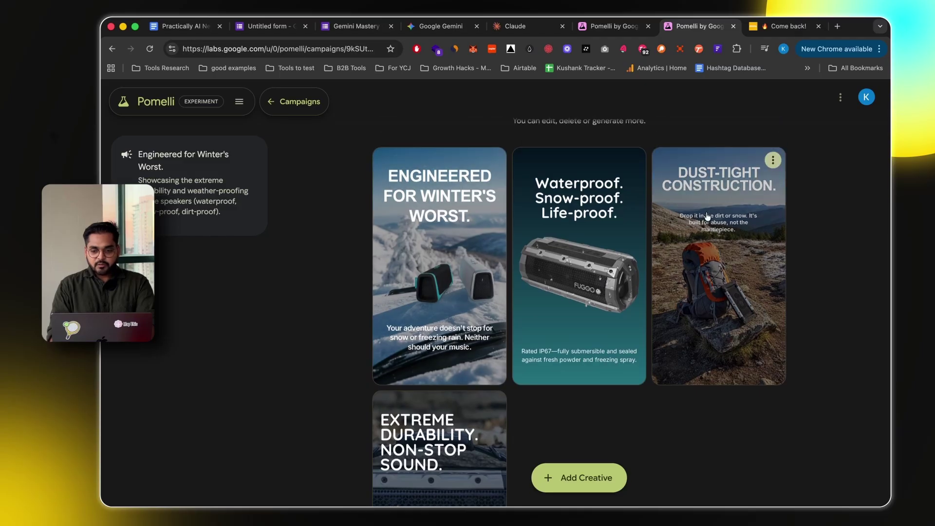
Open the 'Dust-tight construction.' creative from the 'Engineered for Winter's Worst.' campaign in the editor.
left_click(701, 225)
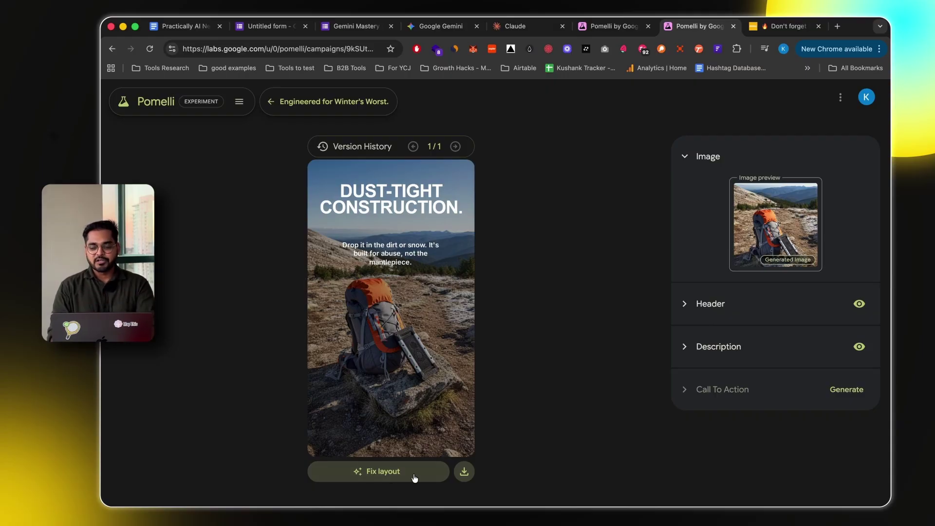
Expand the creative's Description section to show its Inter-styled text, colour and size settings.
left_click(718, 346)
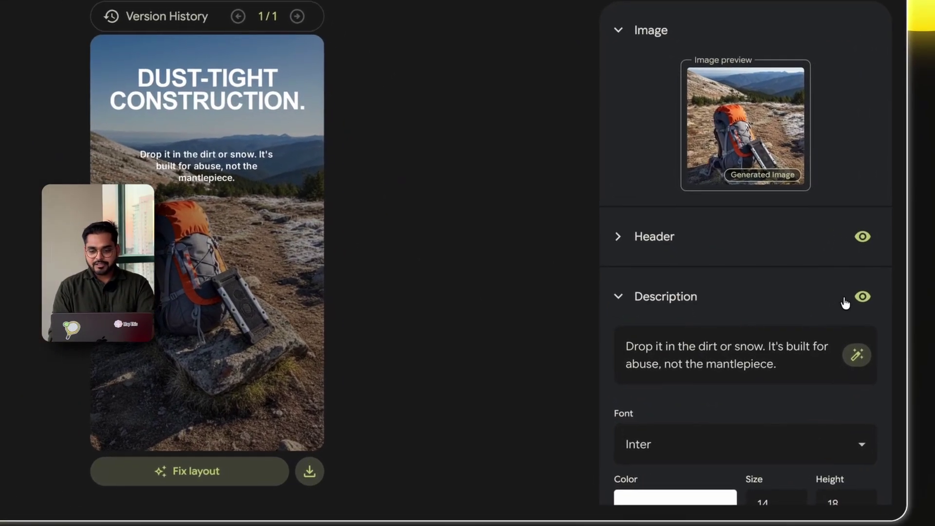